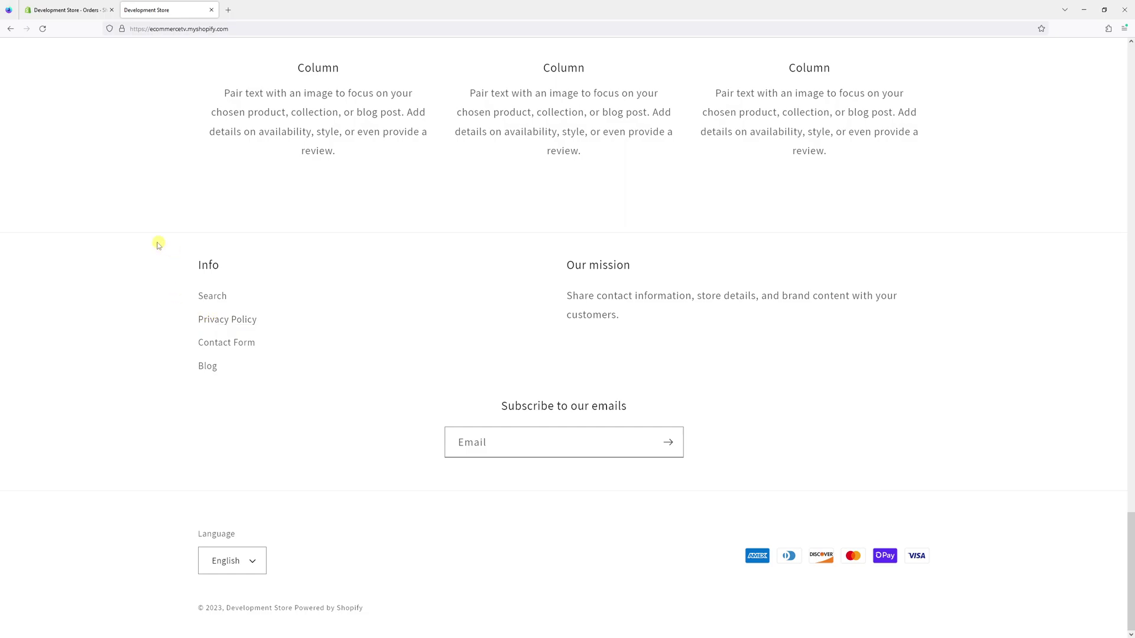
From Online Store, dismiss the server error and customize the live Dawn 11.0.0 theme
click(70, 10)
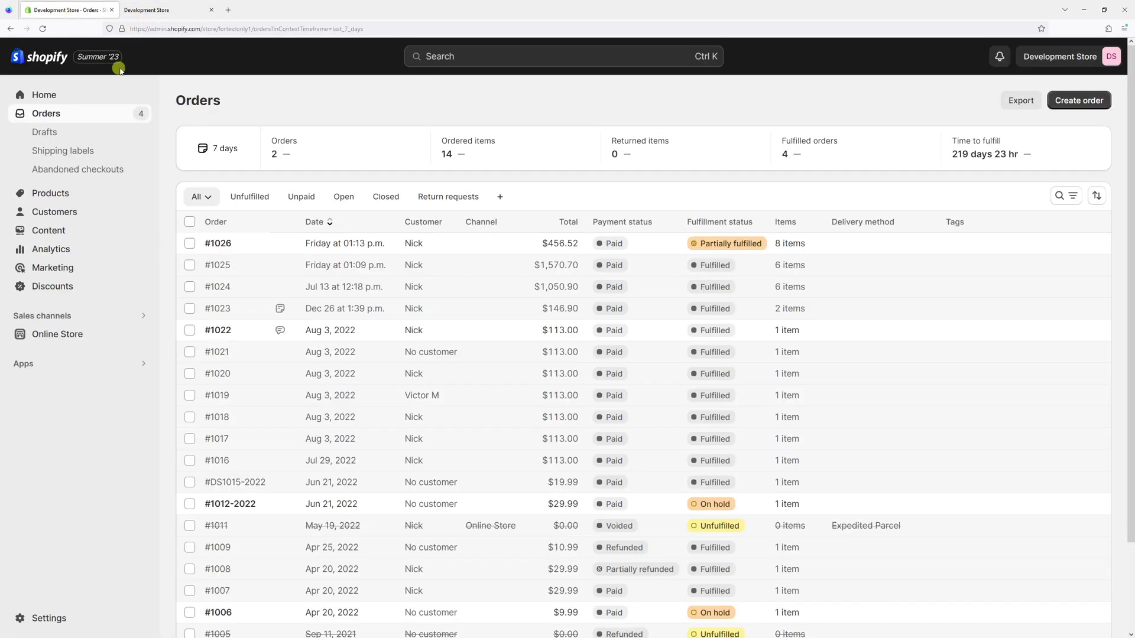
click(62, 337)
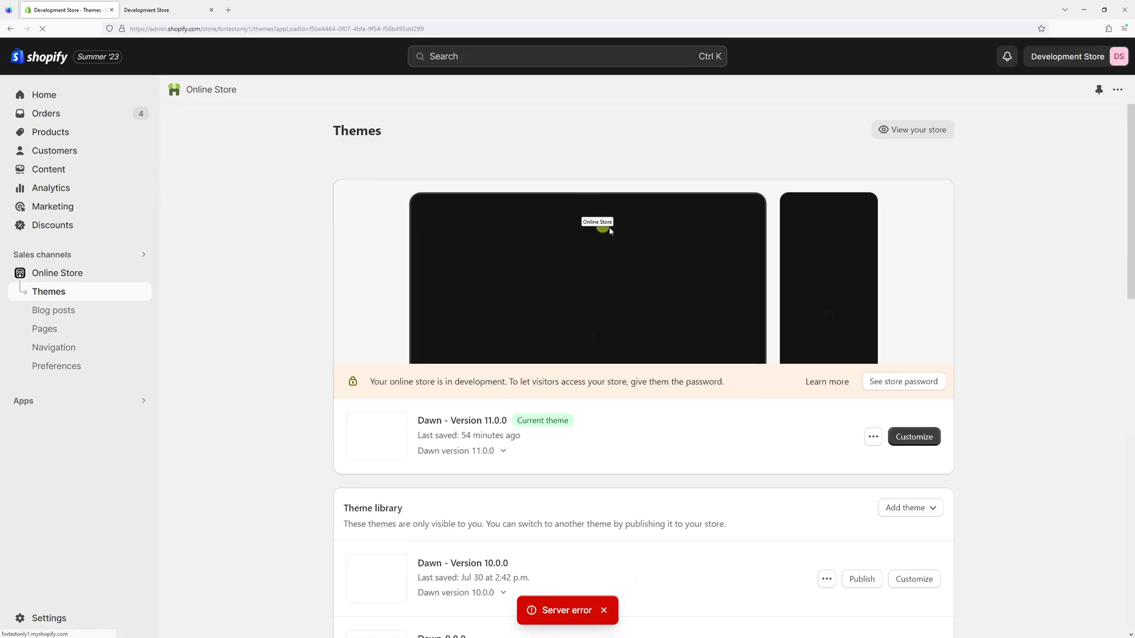
click(605, 614)
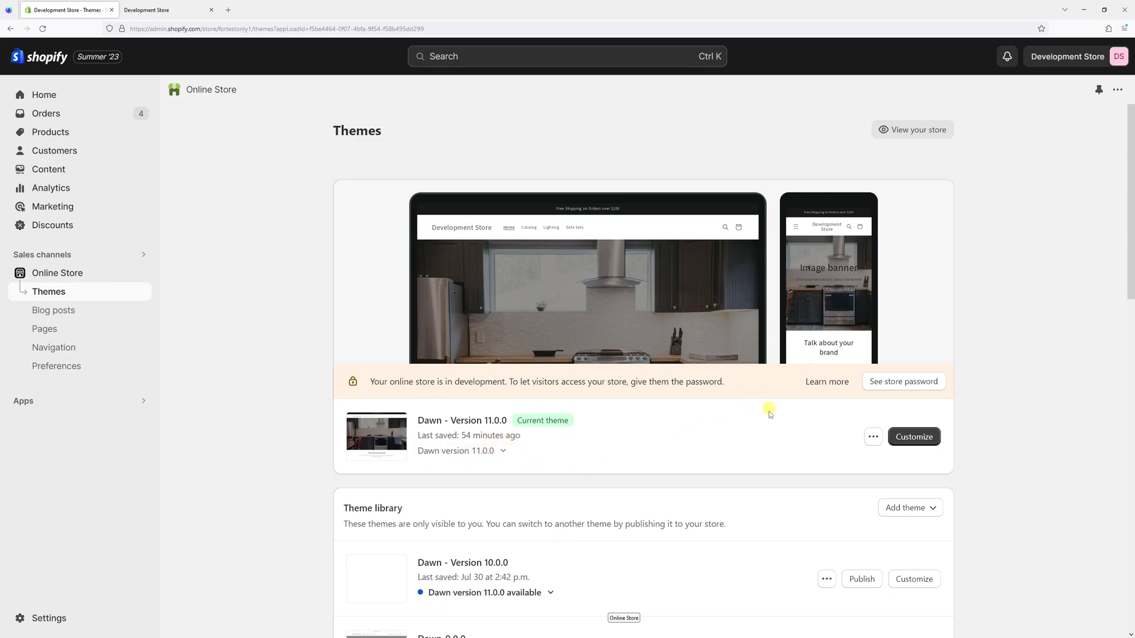
click(918, 439)
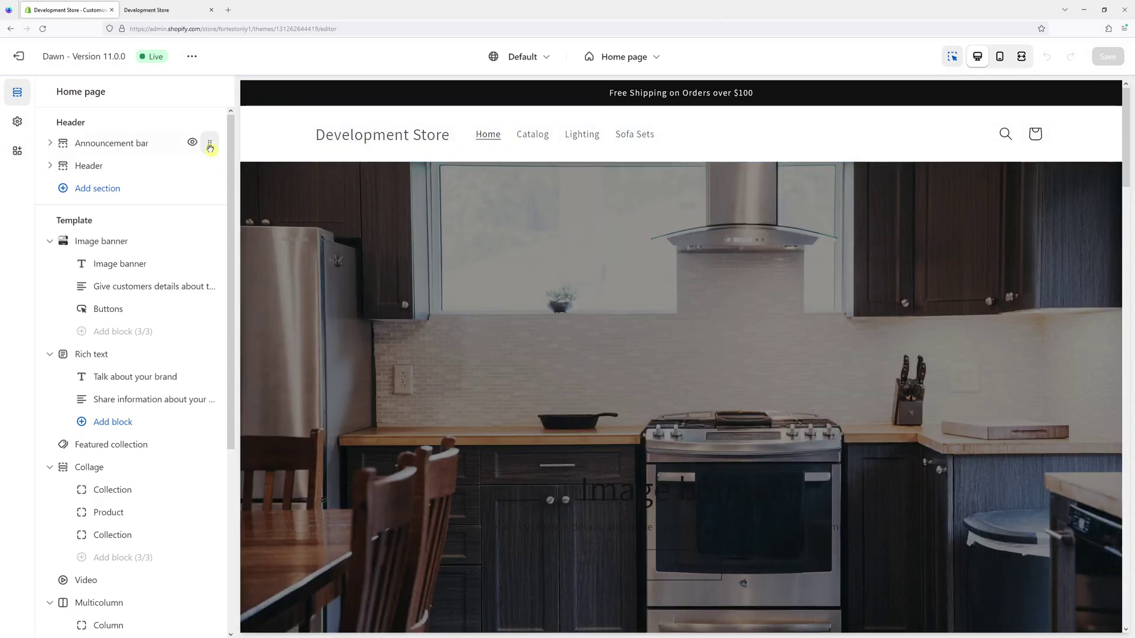
scroll(156, 160, down, 3)
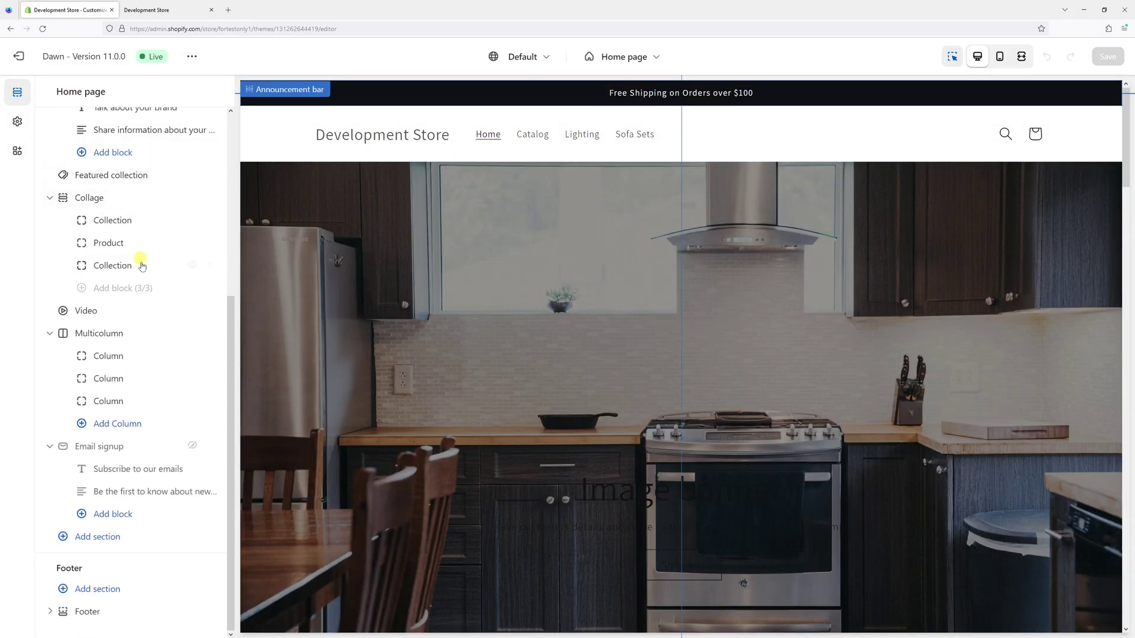
Select the Footer section in the theme editor's section list
click(88, 612)
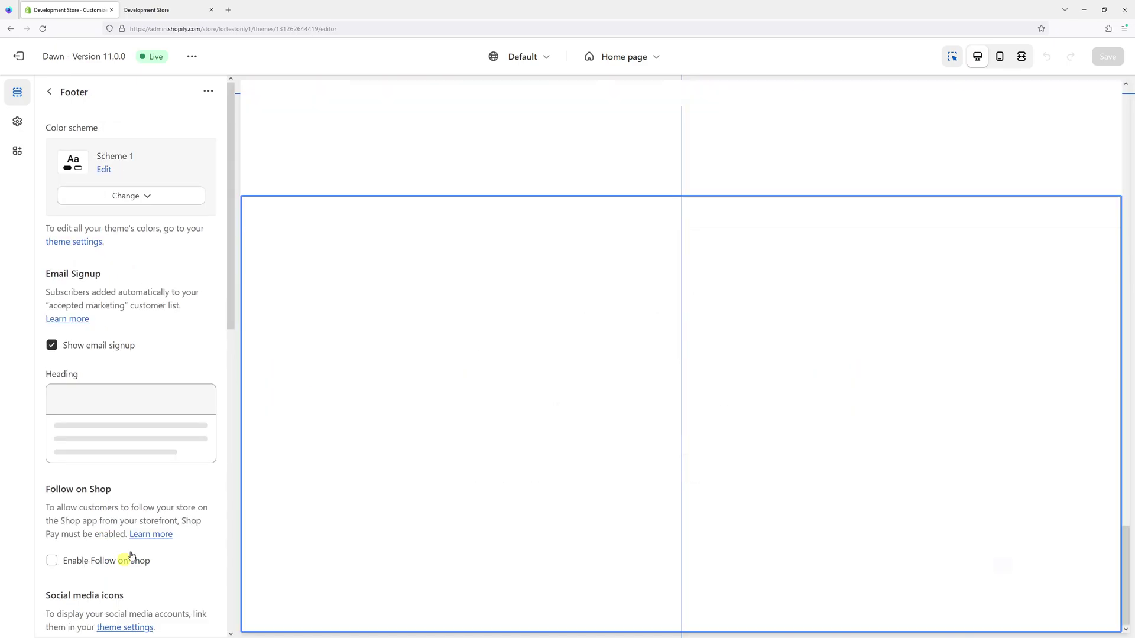
scroll(173, 354, down, 5)
scroll(178, 372, down, 3)
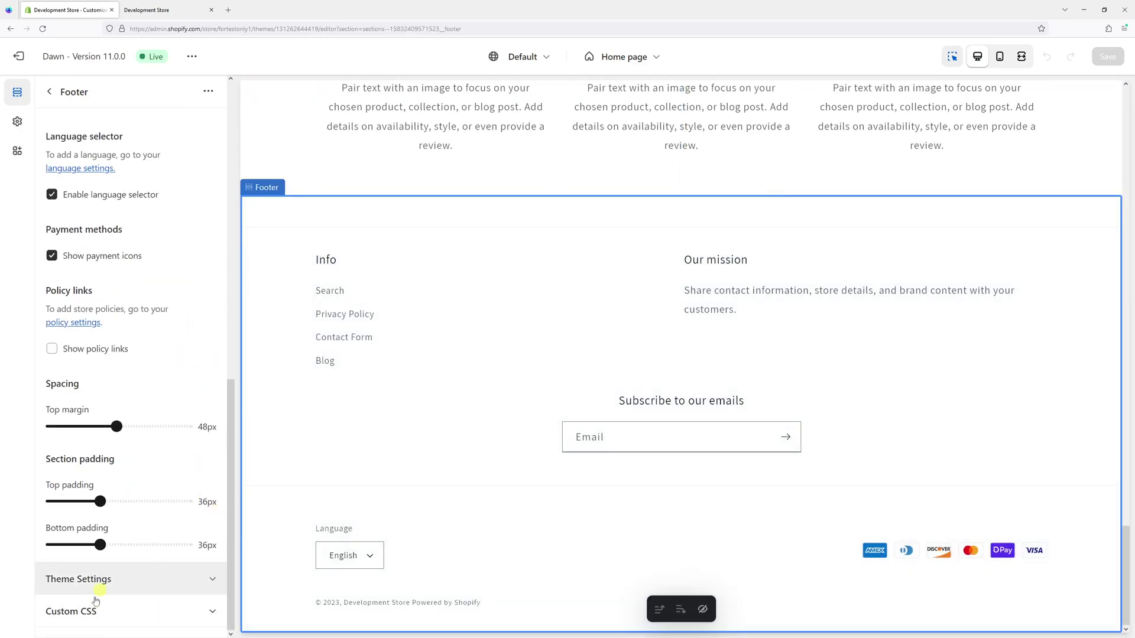
Write the rule .footer { border-top: none; } in the footer's Custom CSS box
click(124, 603)
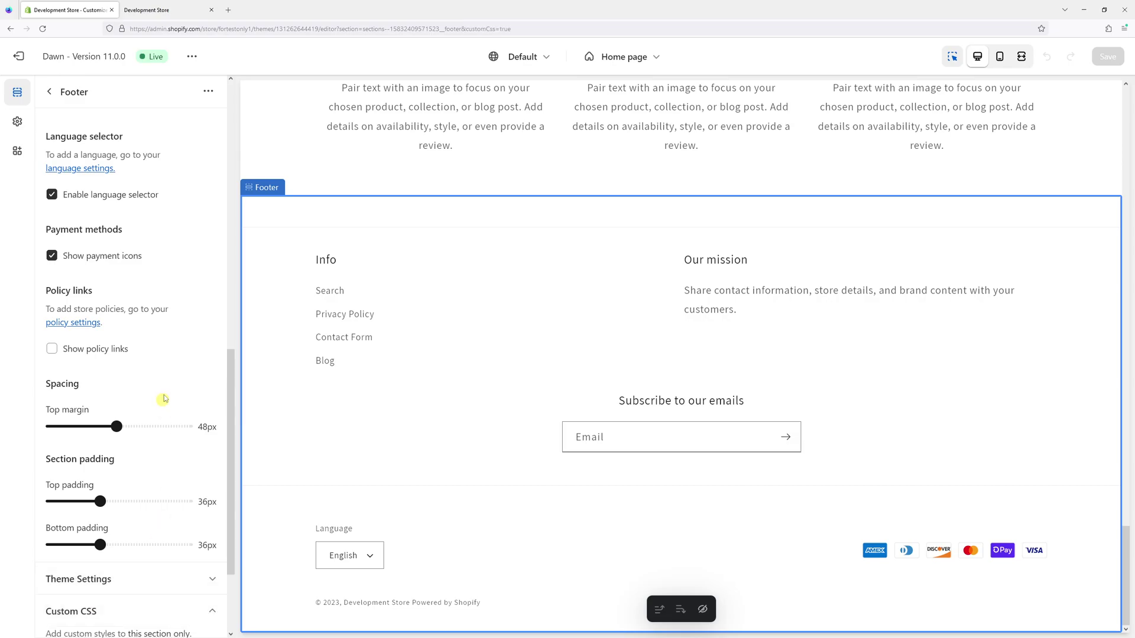
scroll(157, 414, down, 2)
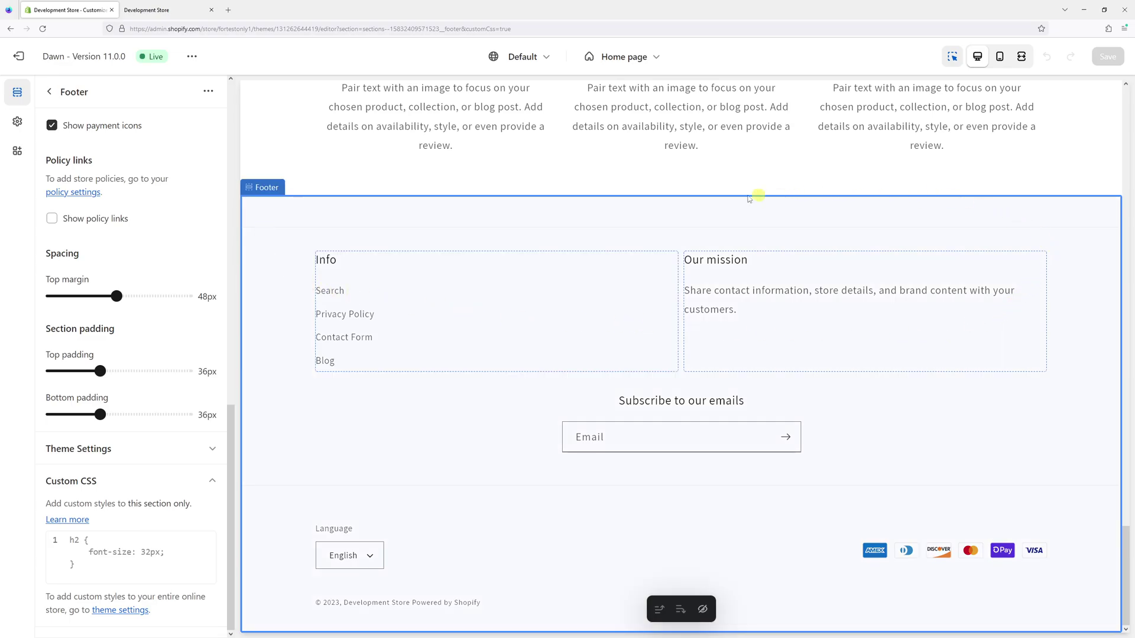
click(111, 548)
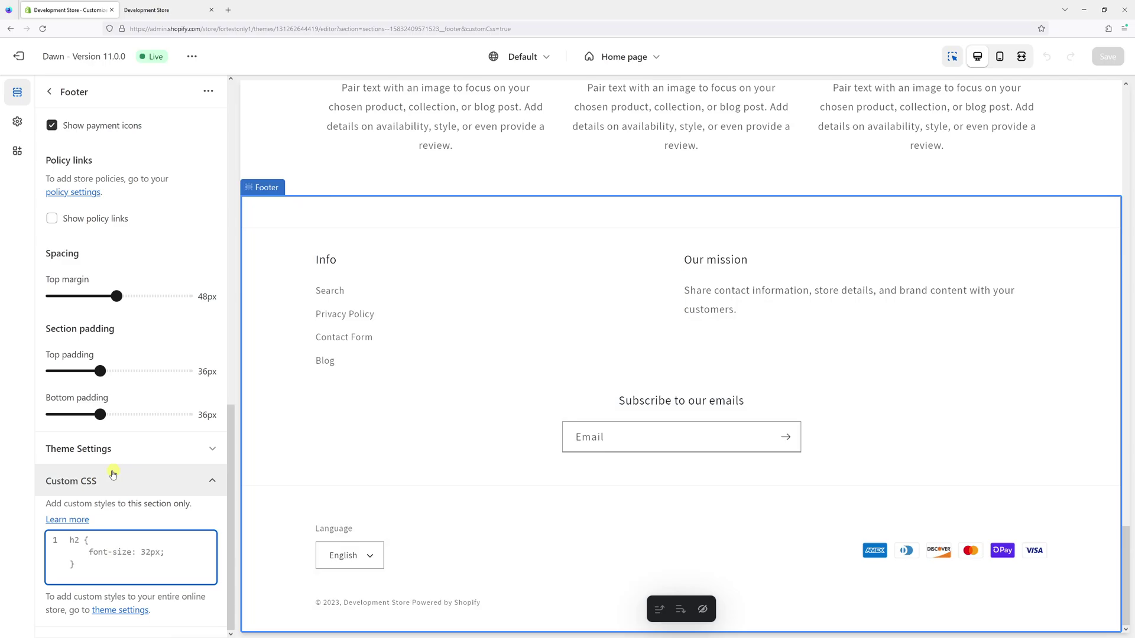
text(.footer)
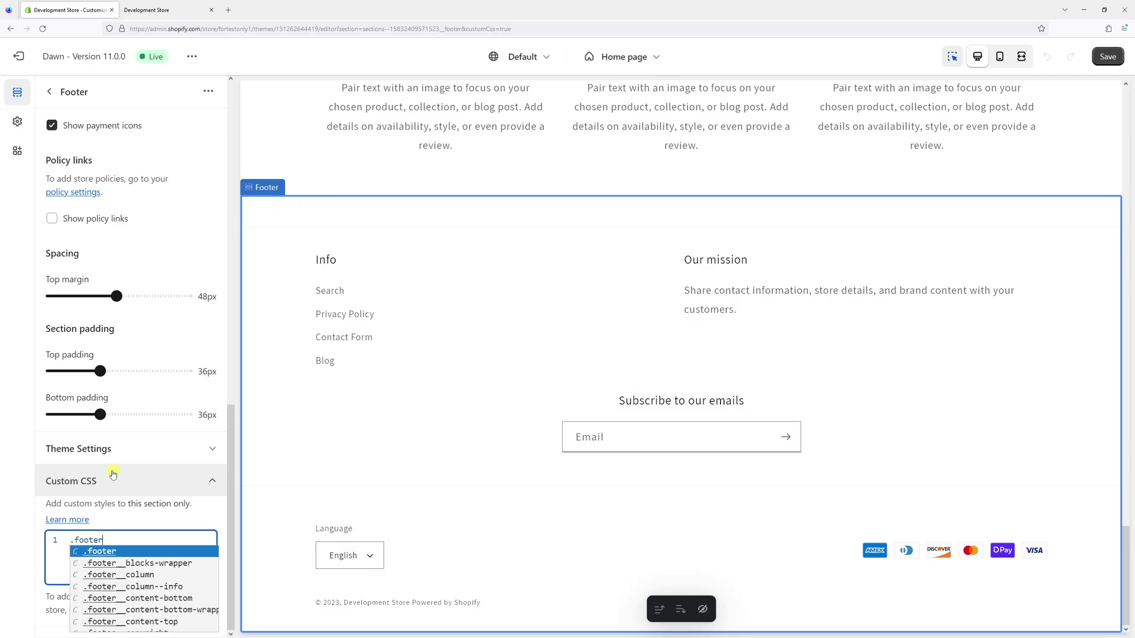
text( {)
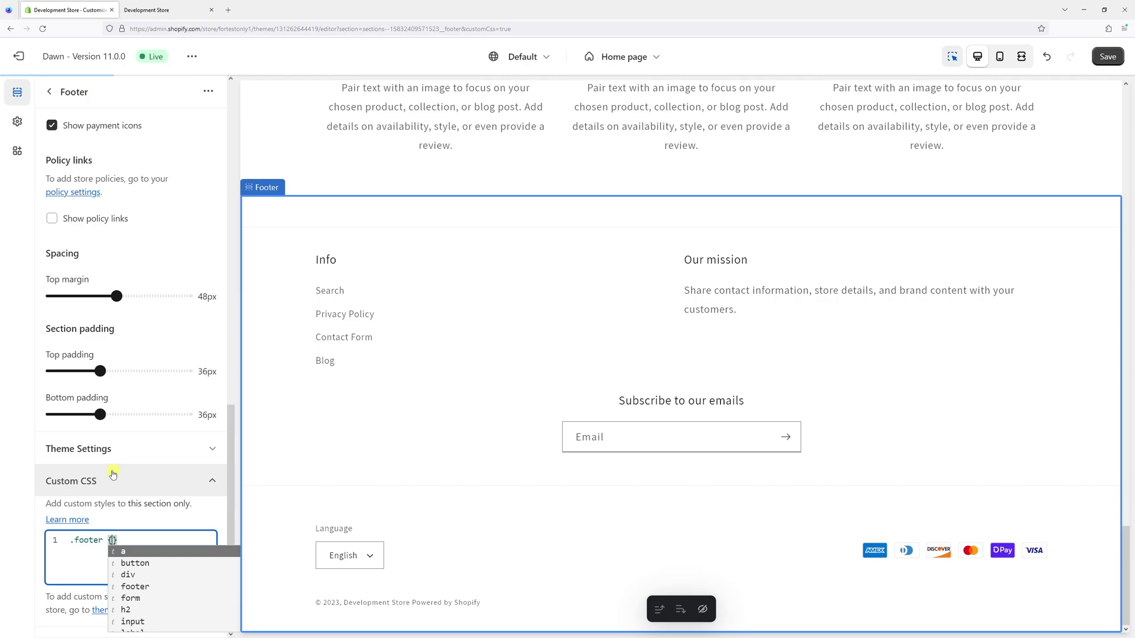
key(Escape)
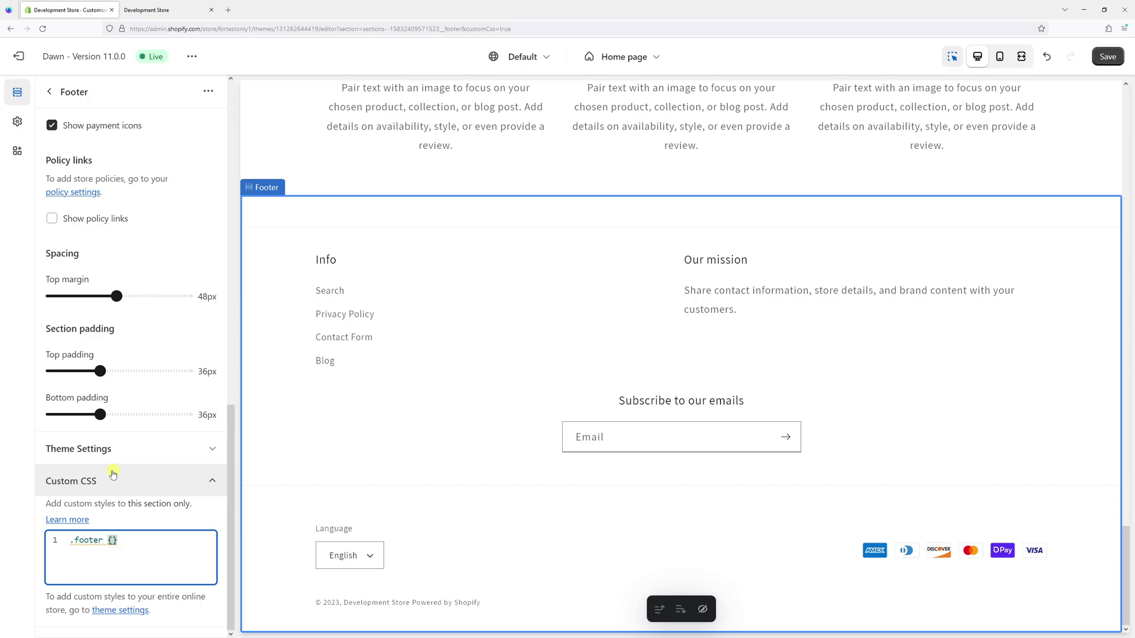
key(Return)
text(bodr)
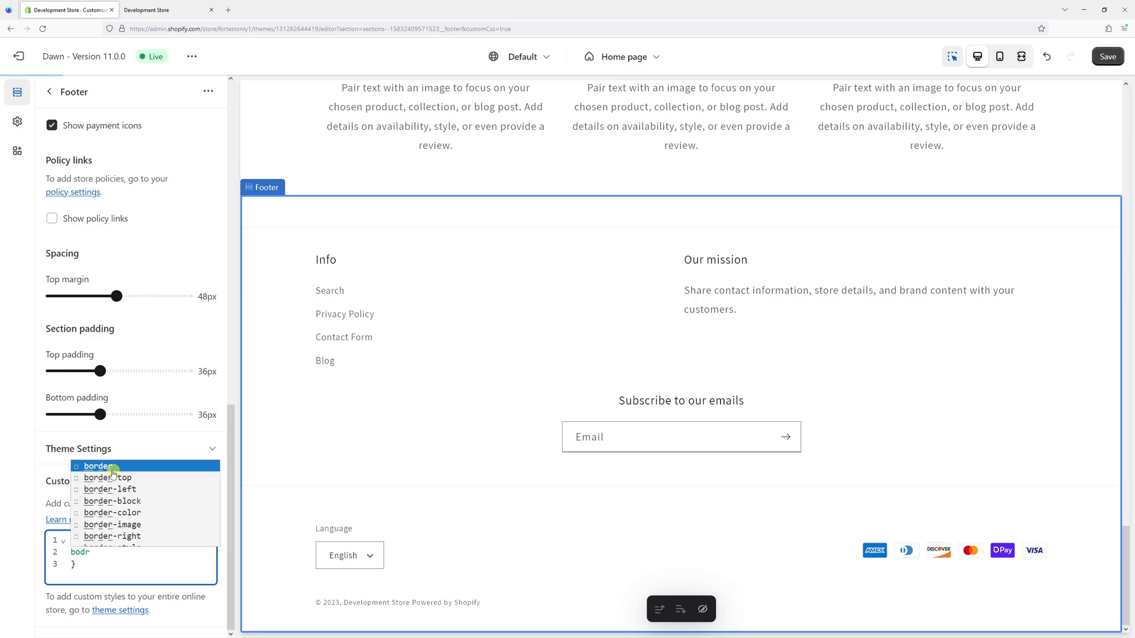
key(BackSpace)
key(BackSpace)
text(rde)
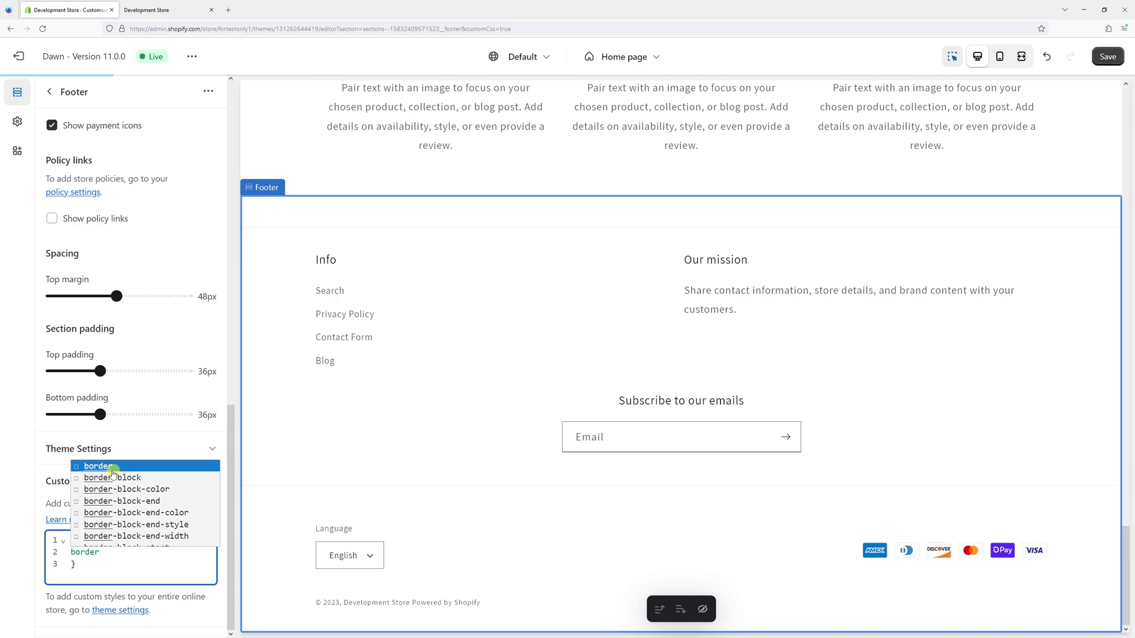
text(-top)
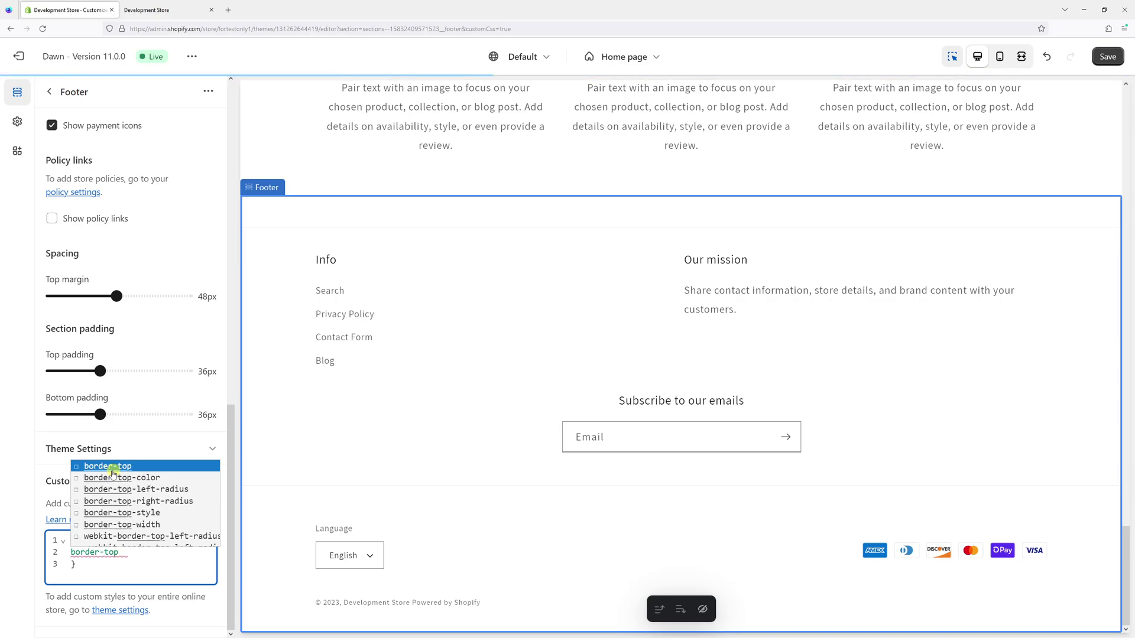
text(: )
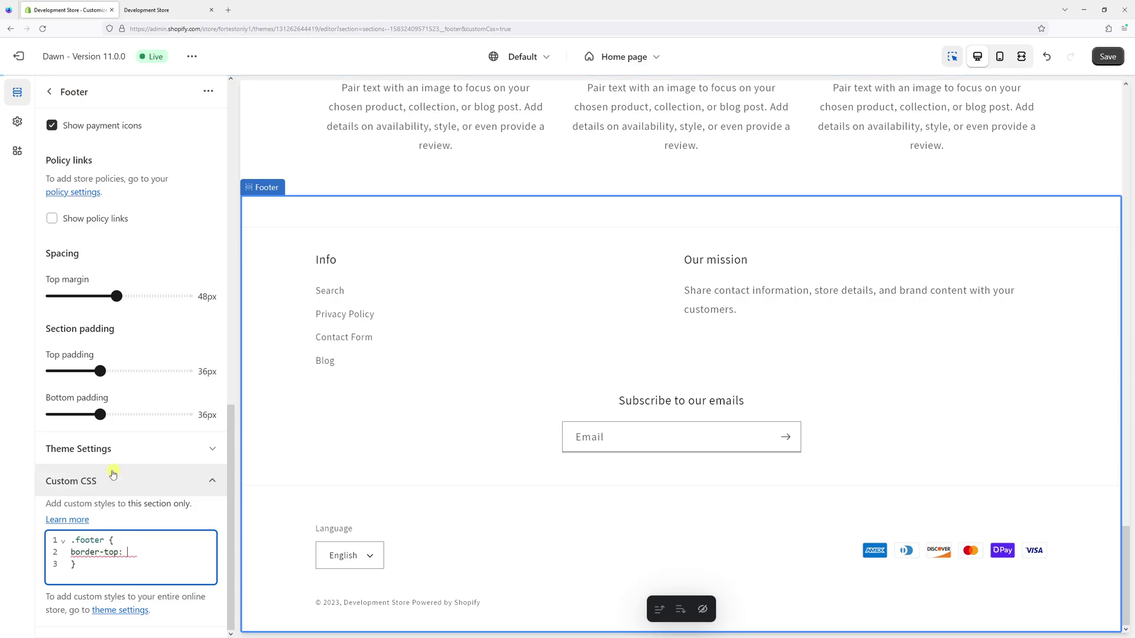
text(none)
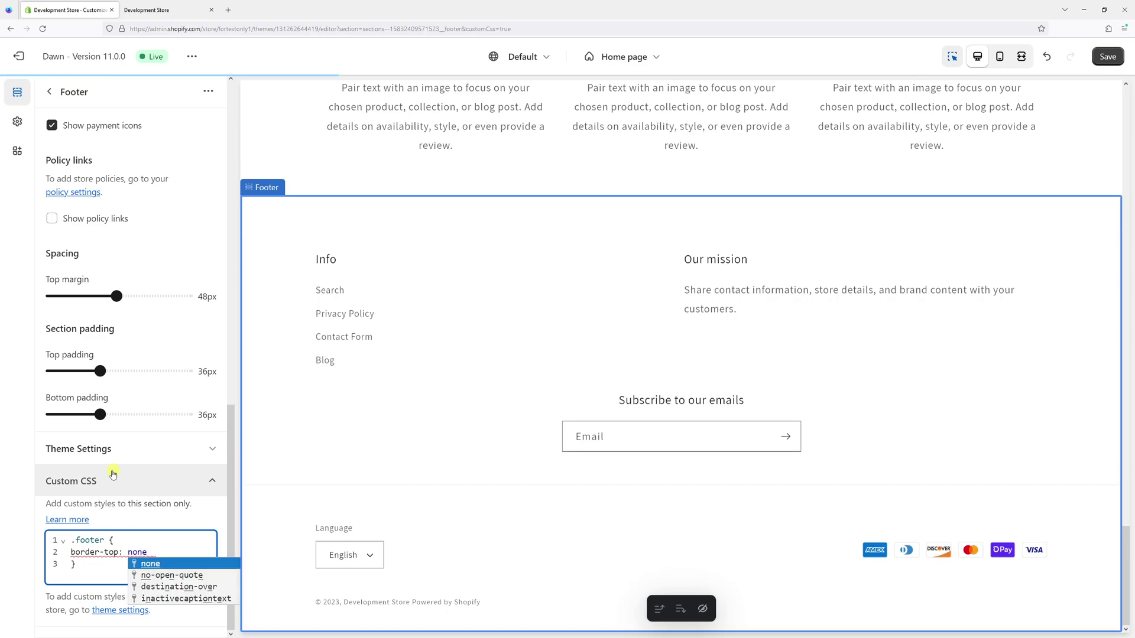
text(;)
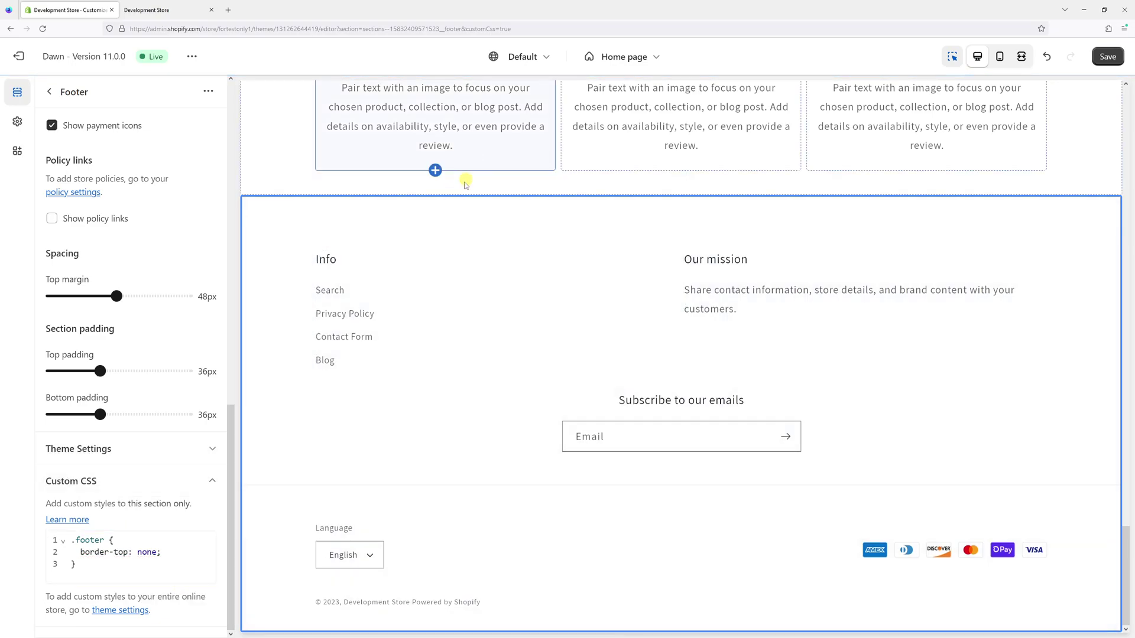
Leave the column blocks and return to the Footer section's settings
click(439, 146)
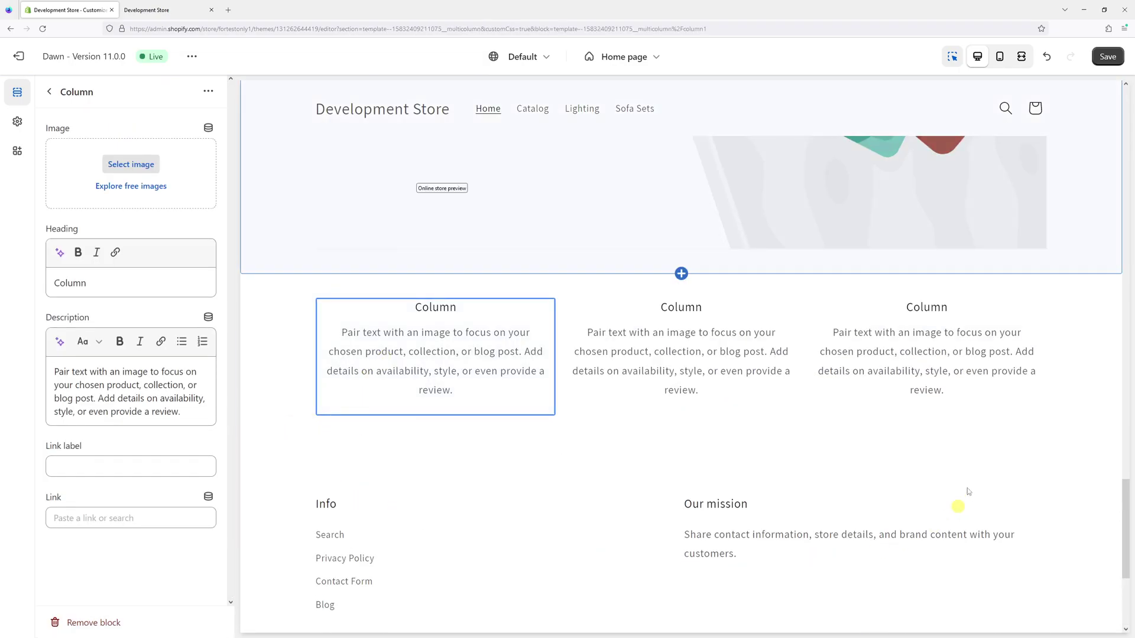
click(444, 453)
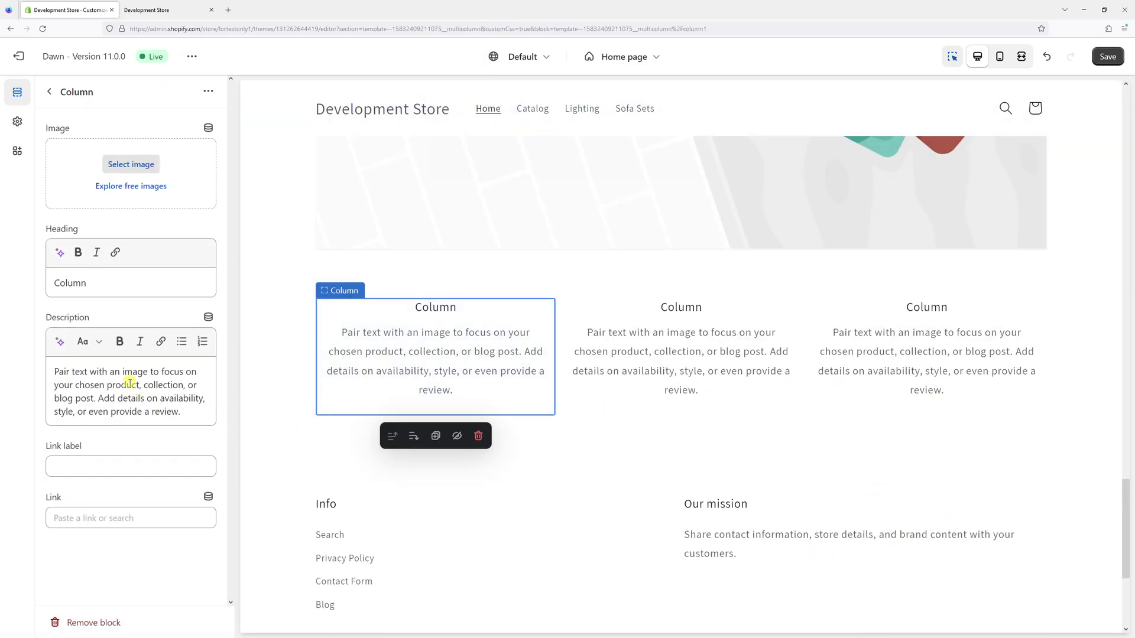
click(49, 92)
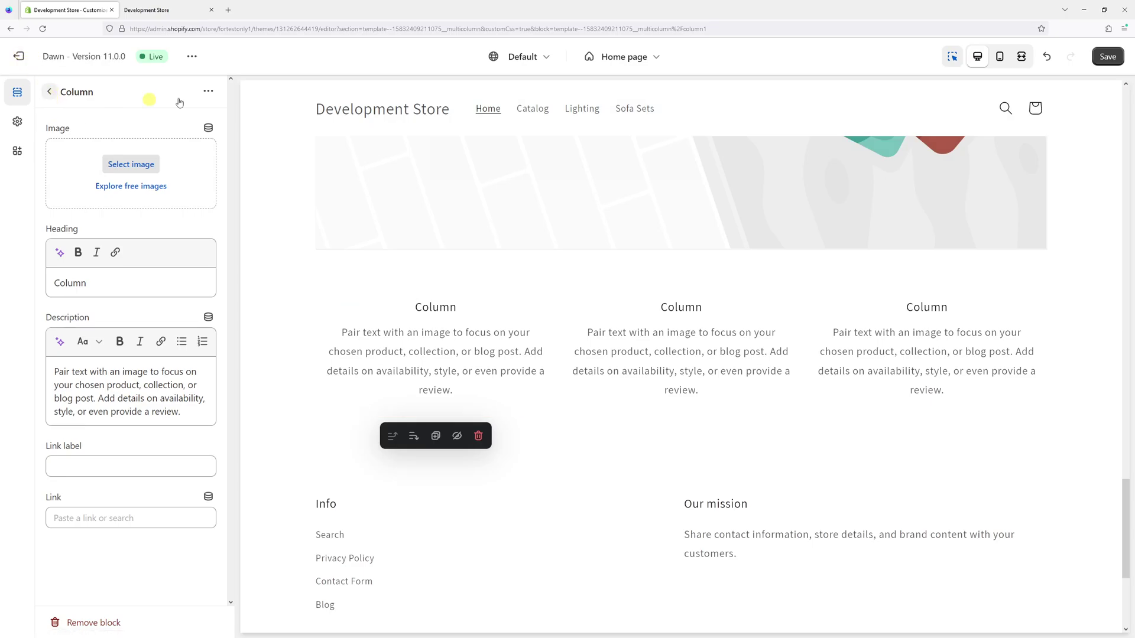
scroll(656, 390, down, 3)
mouse_move(681, 399)
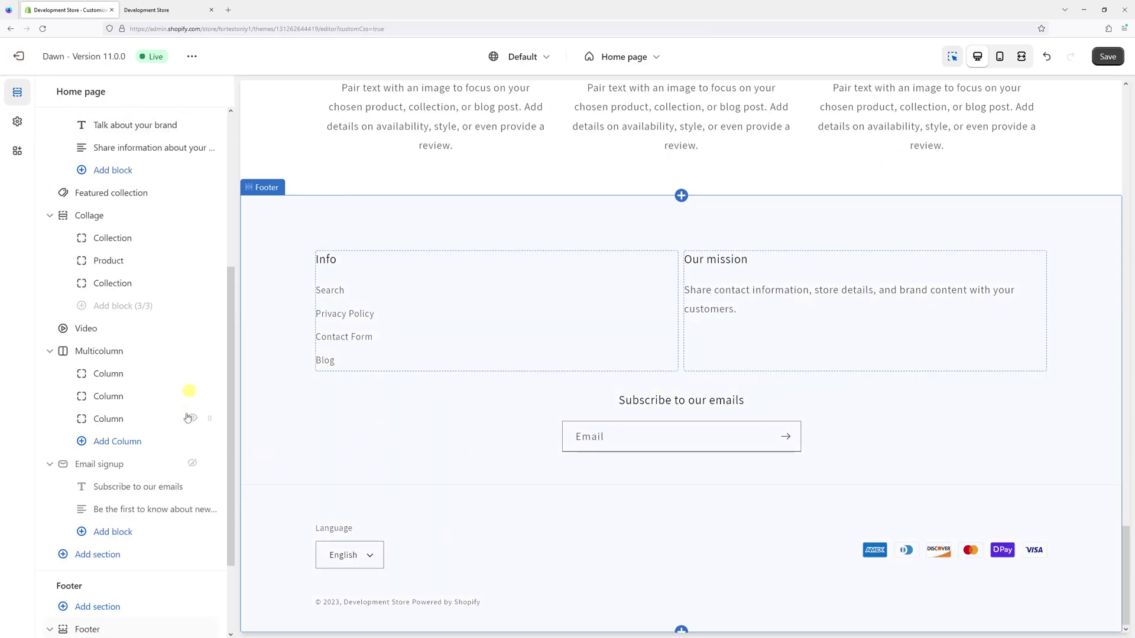
scroll(177, 394, down, 2)
click(87, 520)
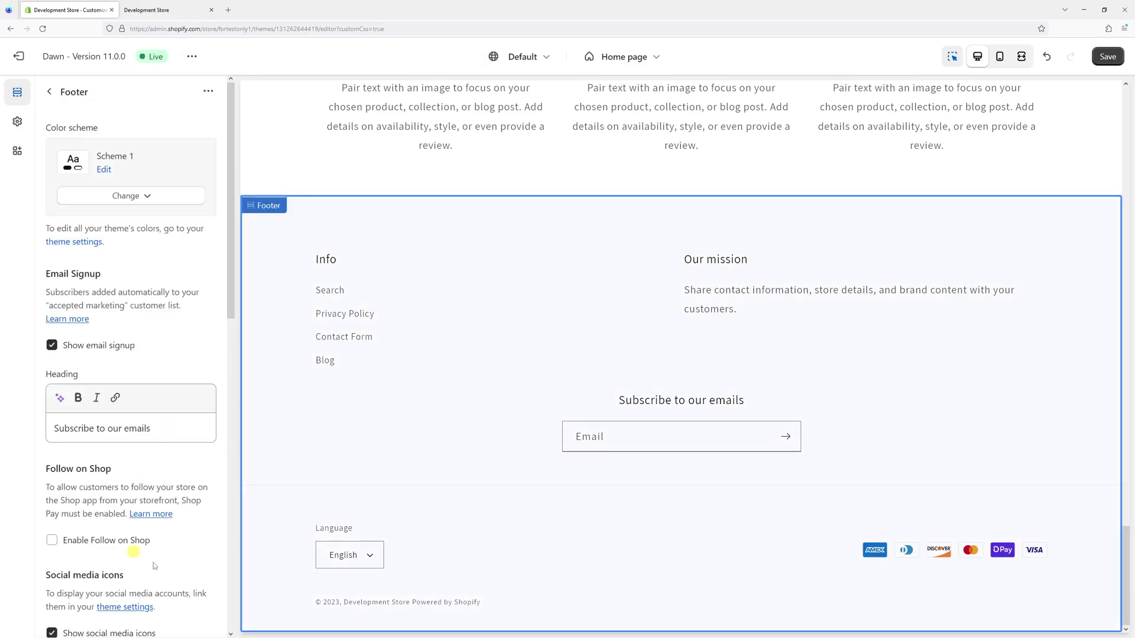
scroll(142, 413, down, 8)
scroll(124, 417, down, 3)
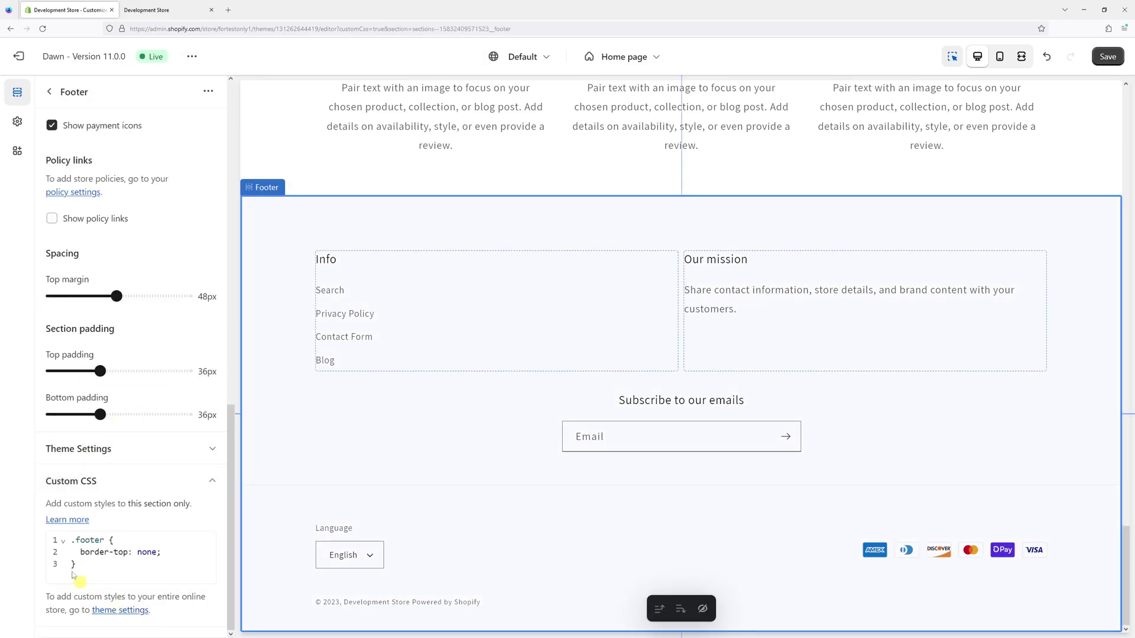
Duplicate the .footer rule below as .footer__content-bottom { border-top: none; }
drag(87, 564, 64, 538)
key(ctrl+c)
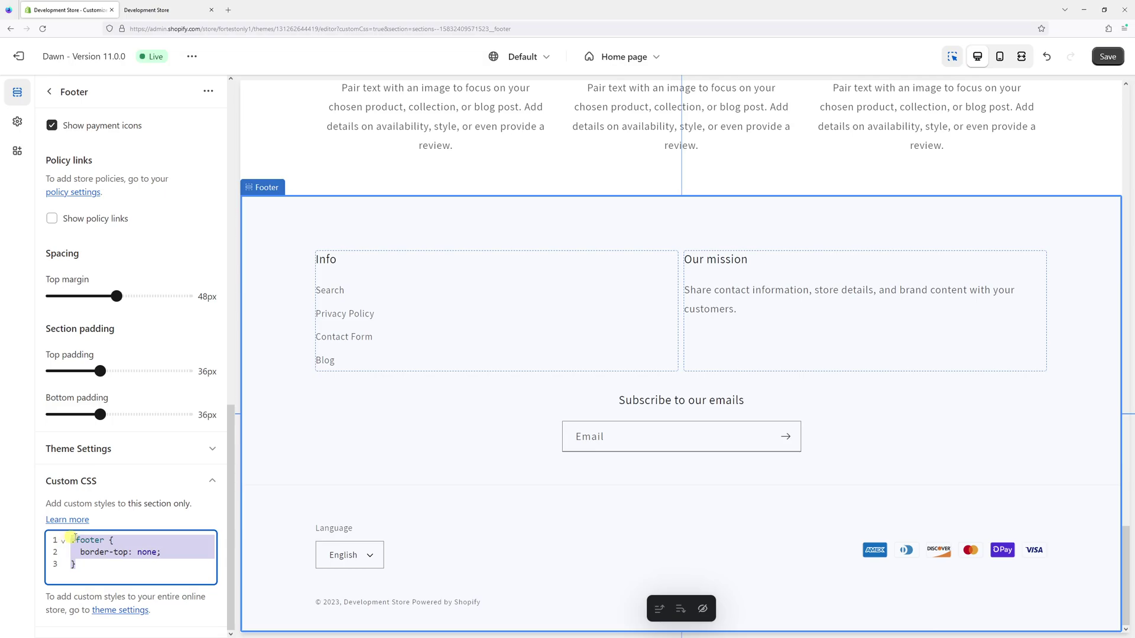
click(97, 565)
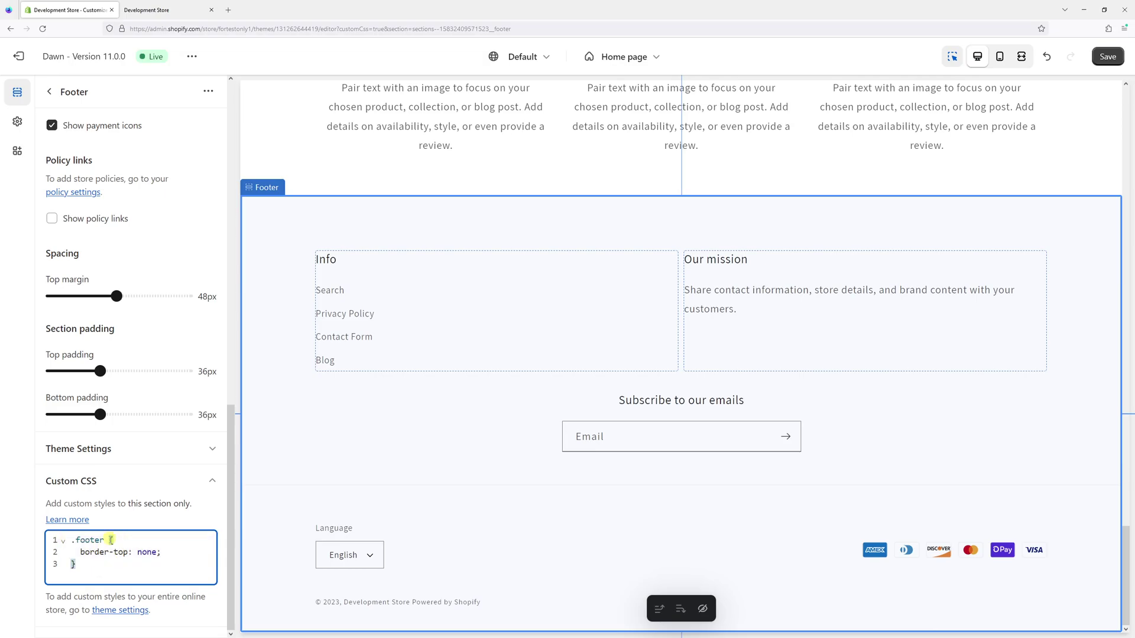
key(Return)
key(Return)
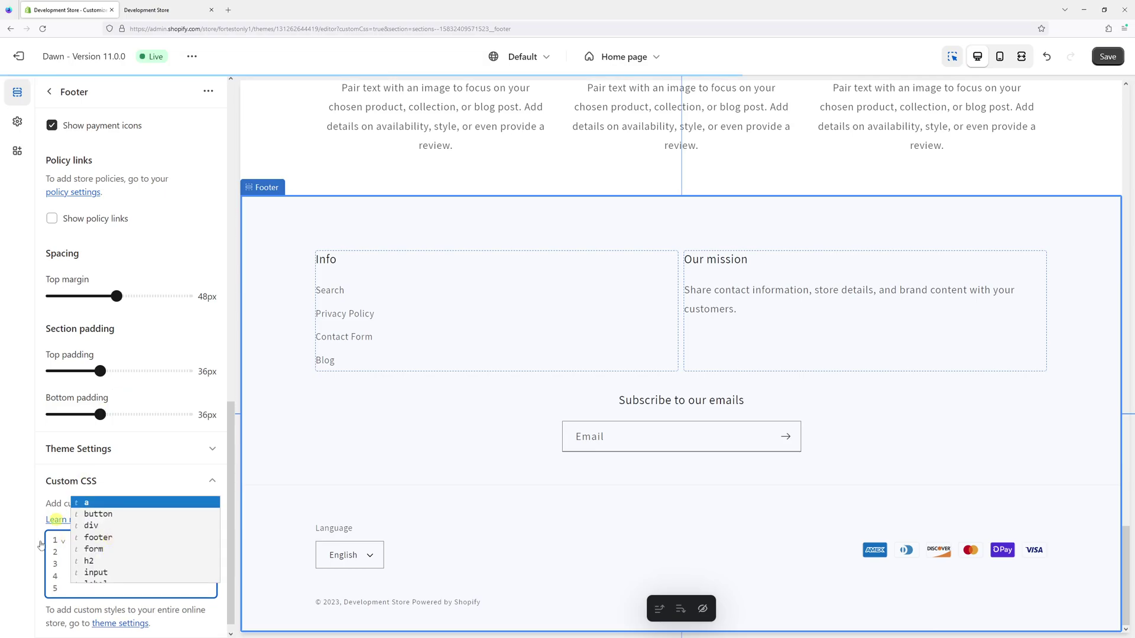
click(68, 587)
key(ctrl+v)
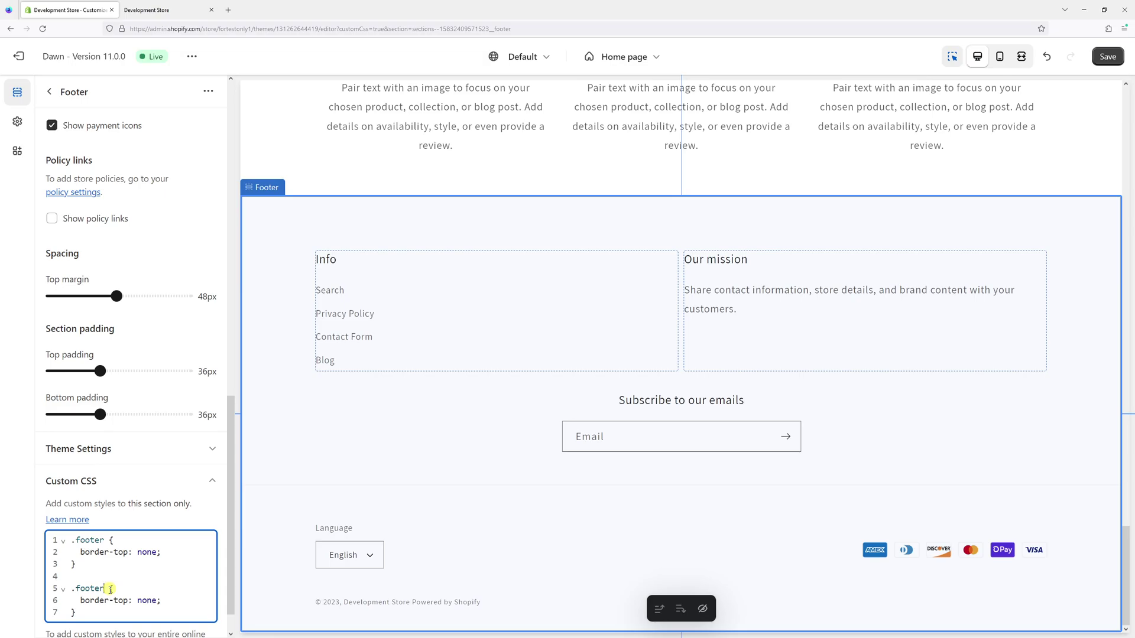
text(_)
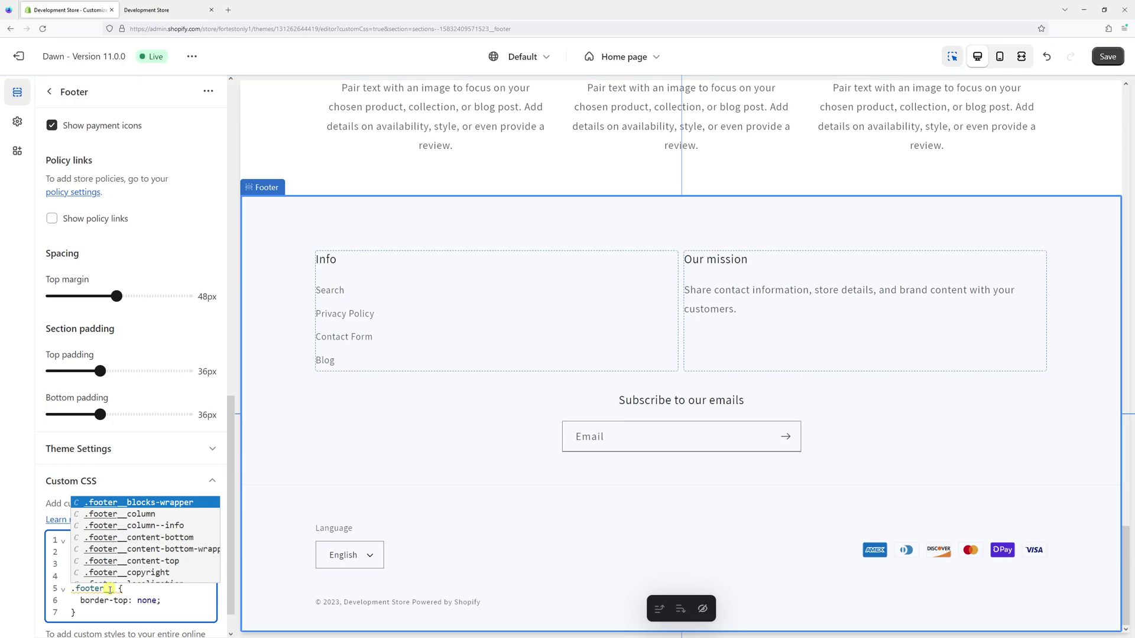
text(content-)
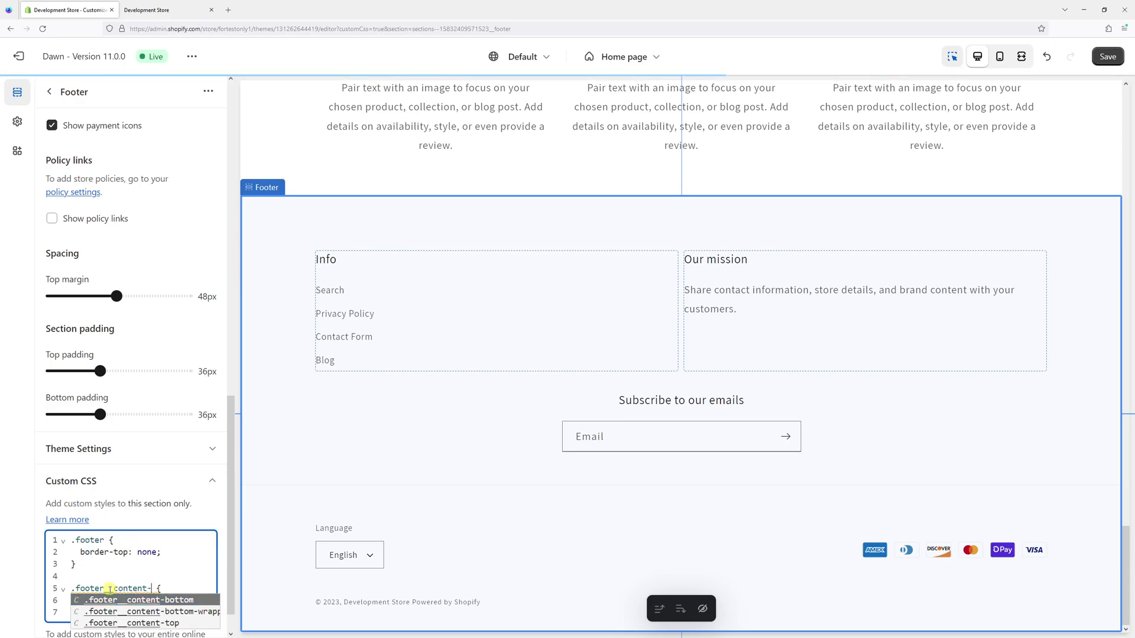
text(botto)
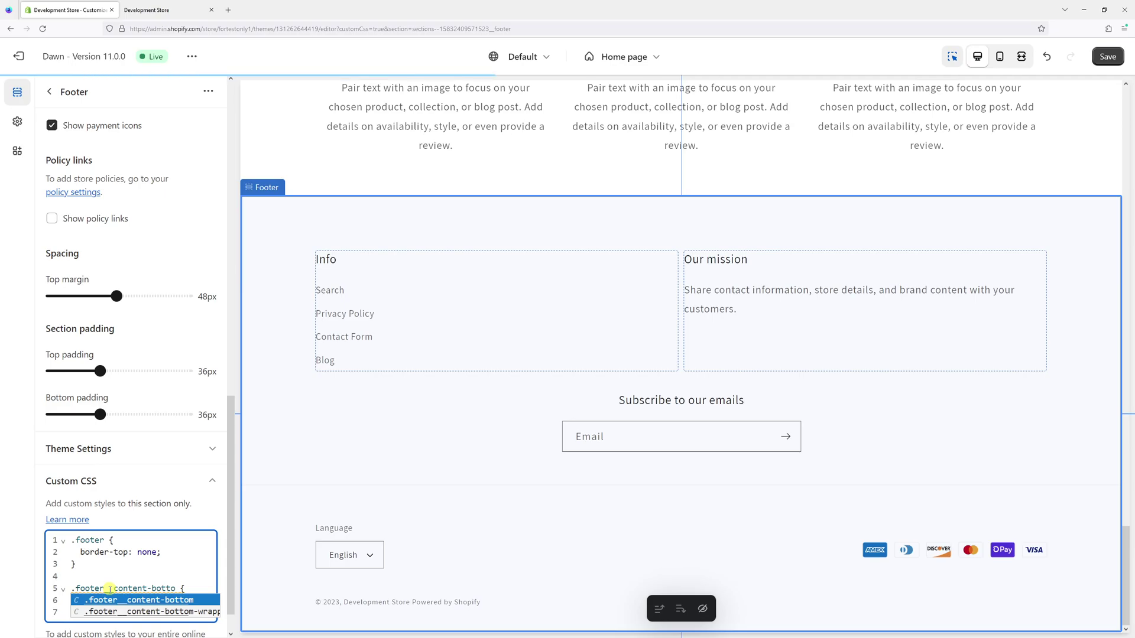
text(m)
text(border-top: none;)
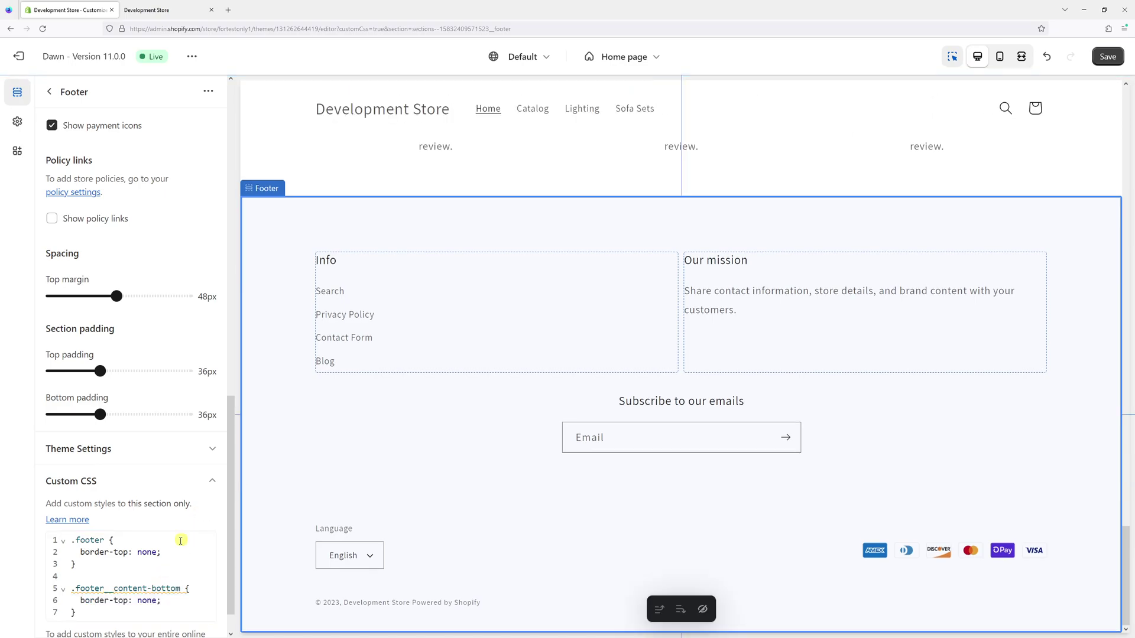
drag(77, 612, 55, 596)
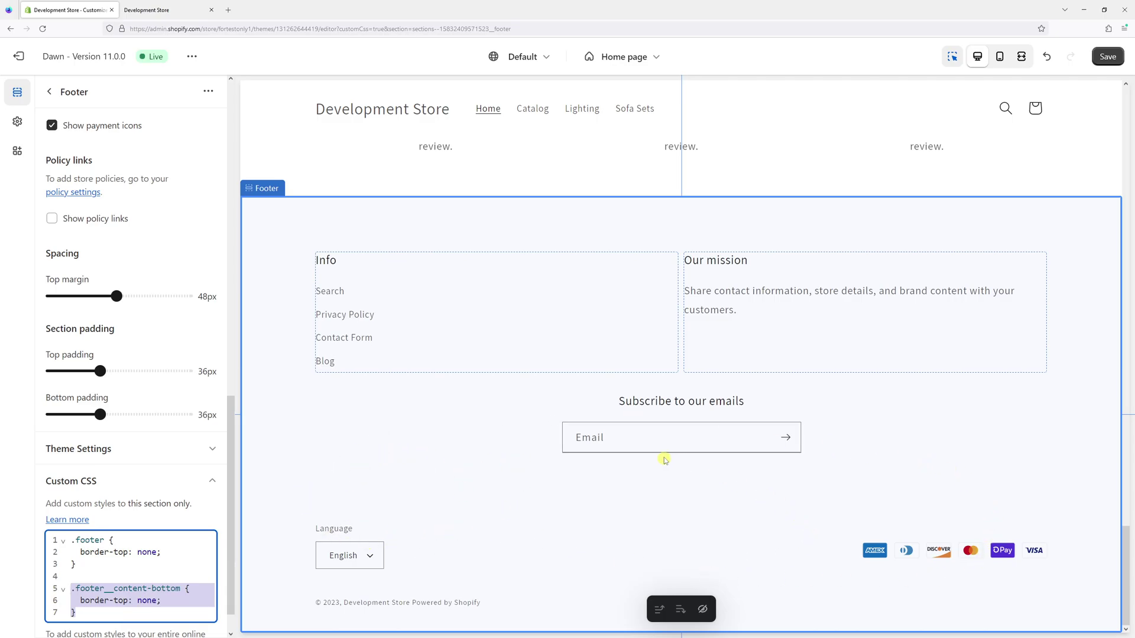
Save the theme from the third Column block, then go to the Development Store tab
click(810, 176)
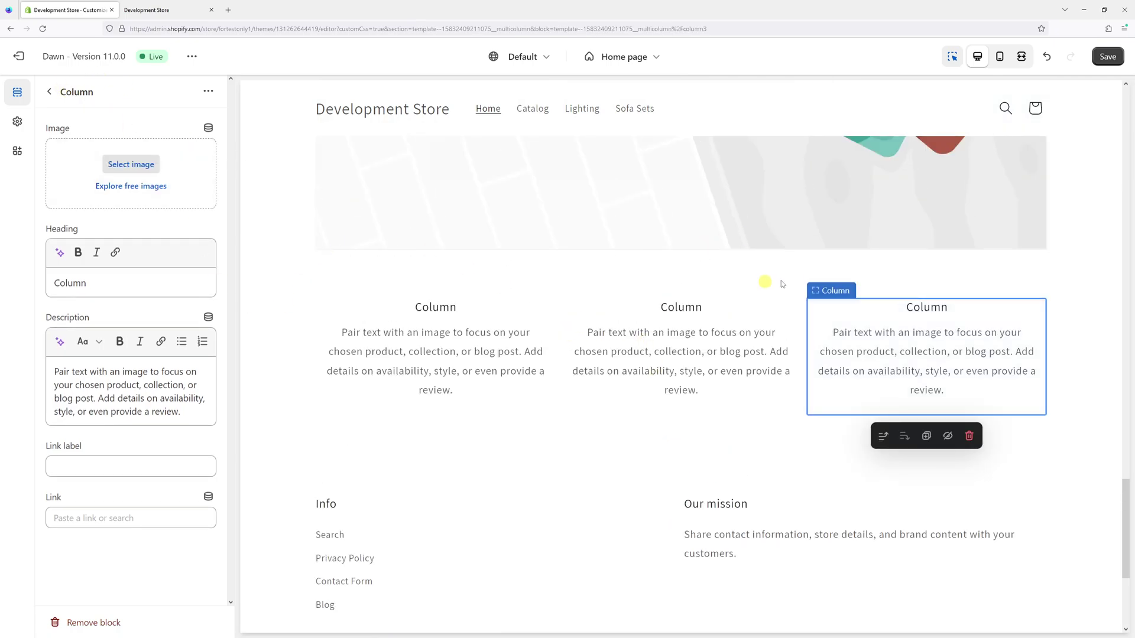
click(1107, 57)
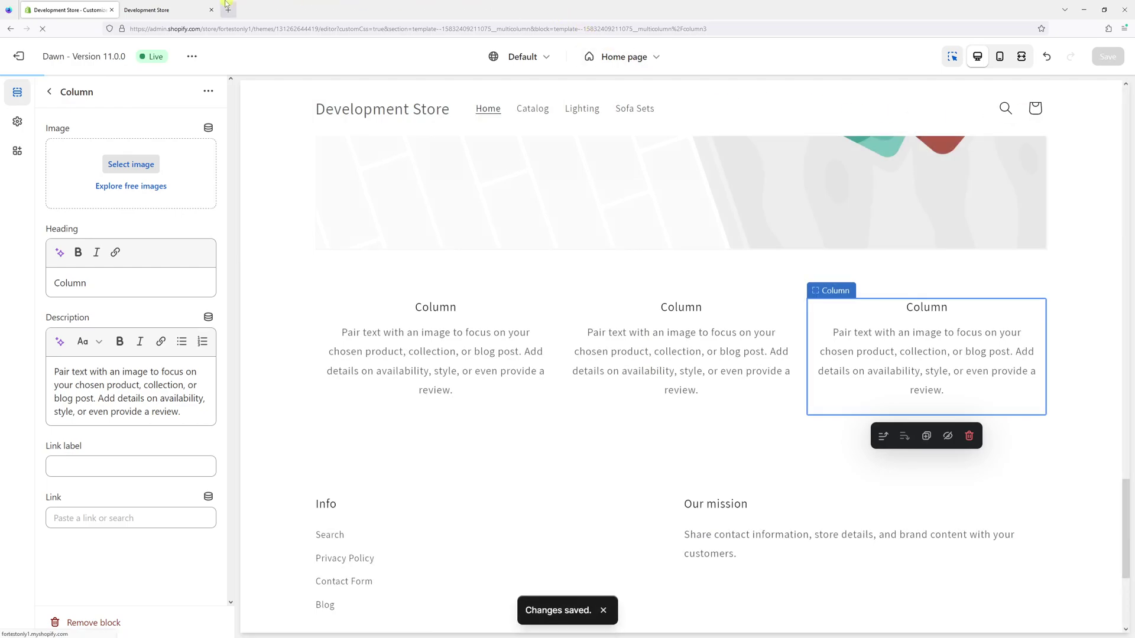
click(185, 5)
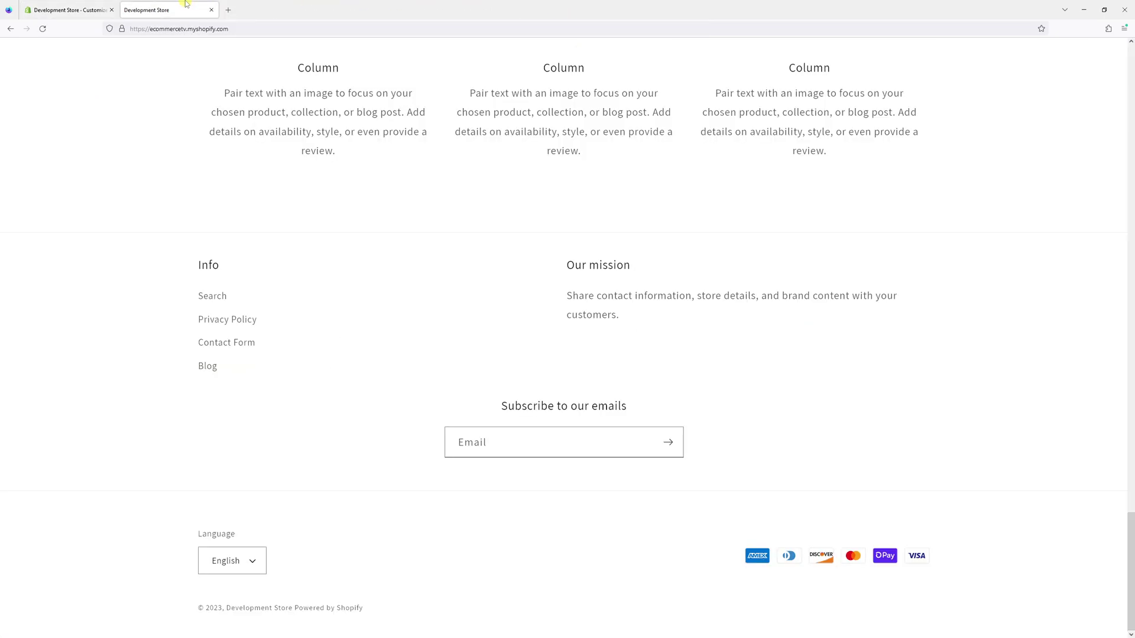
Reload the storefront homepage and open developer tools with Ctrl+Shift+I
click(199, 31)
key(Return)
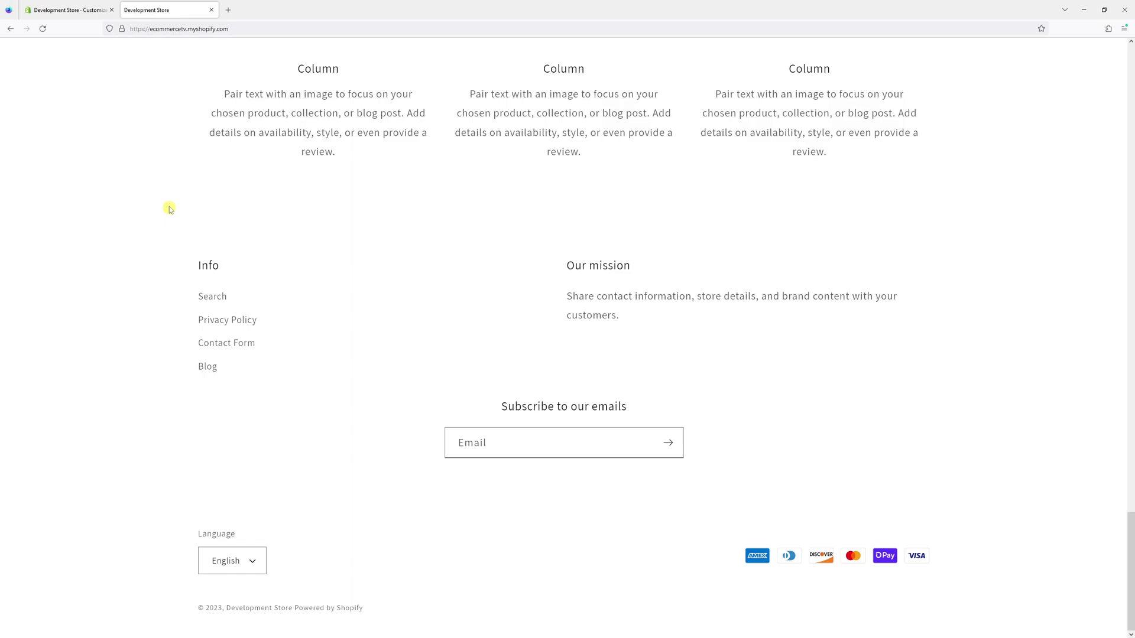
key(ctrl+shift+i)
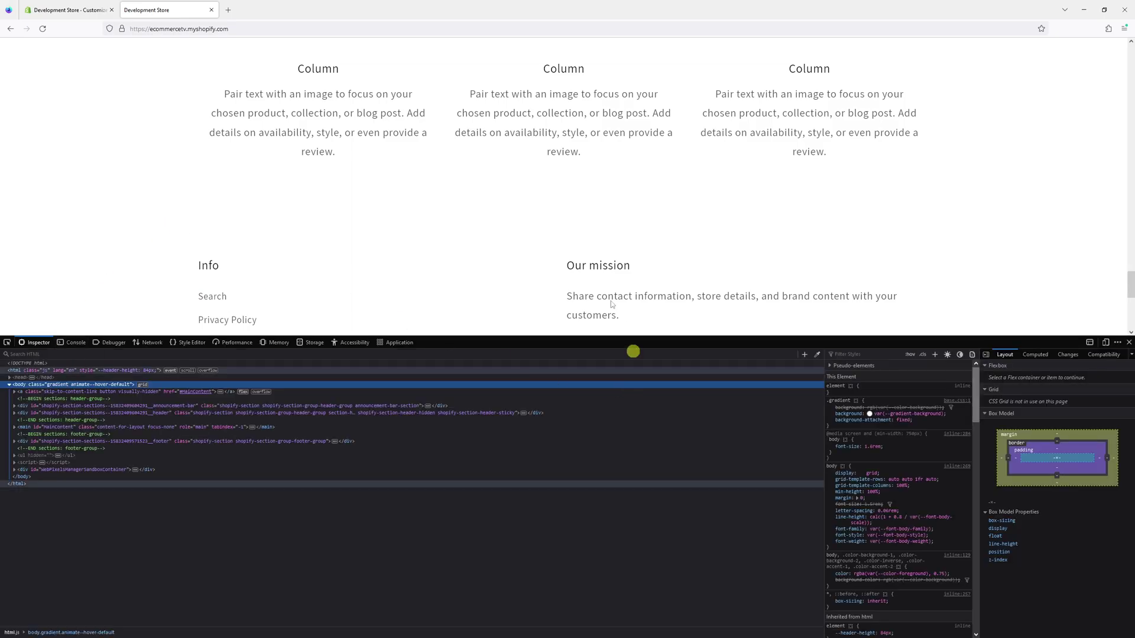
Turn on Responsive Design Mode and choose the iPhone 11 Pro device preset
click(1105, 343)
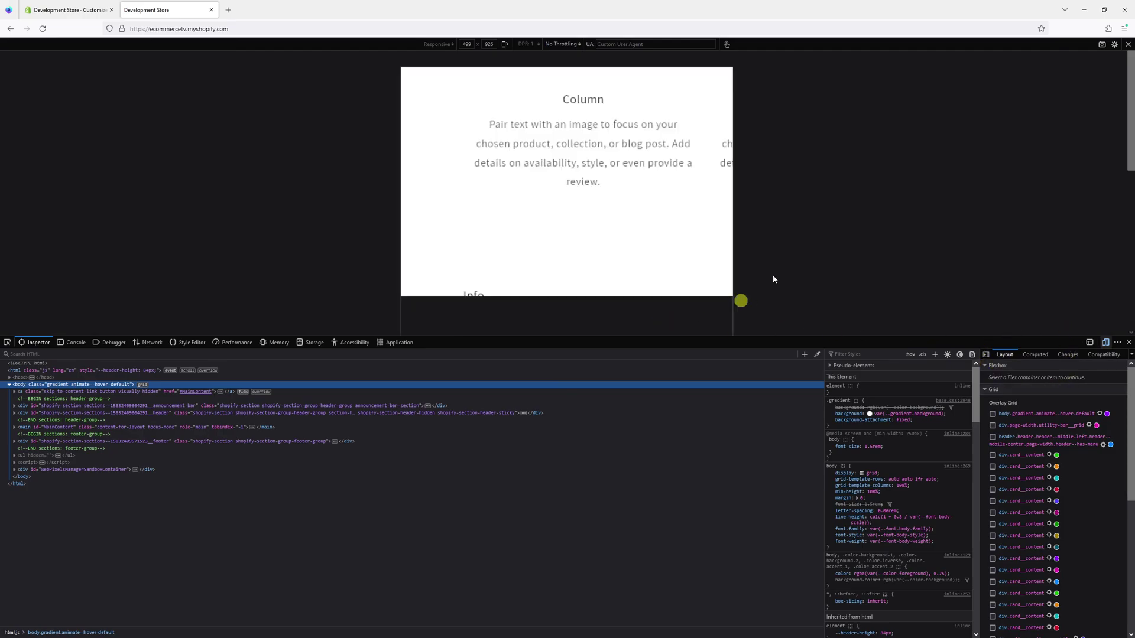
scroll(568, 178, down, 2)
scroll(573, 165, down, 3)
scroll(626, 223, down, 4)
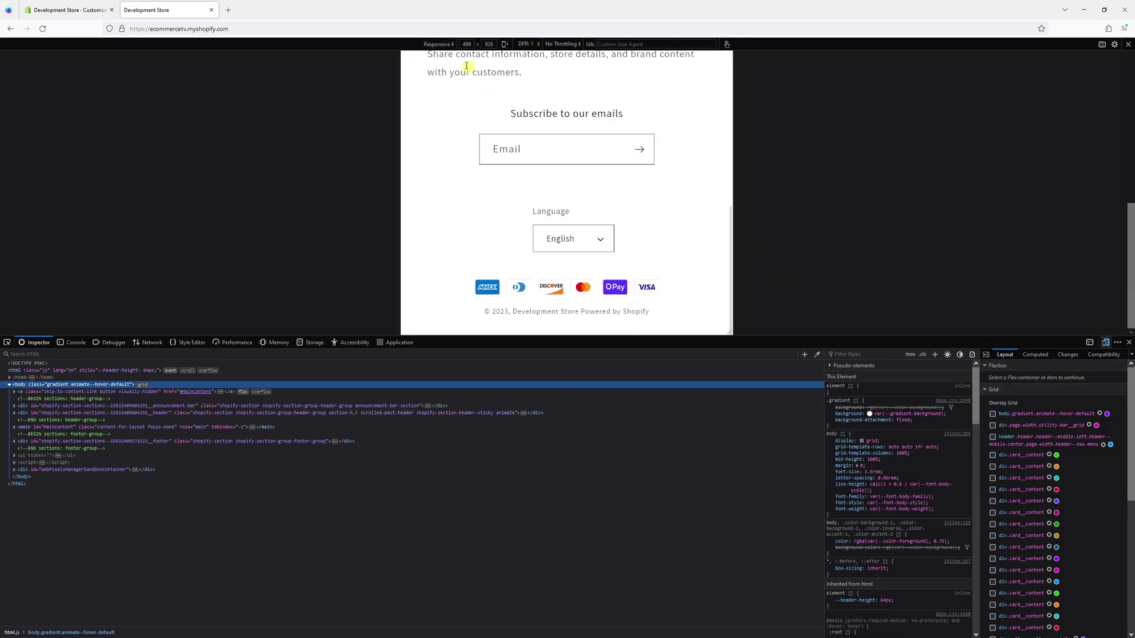
click(439, 44)
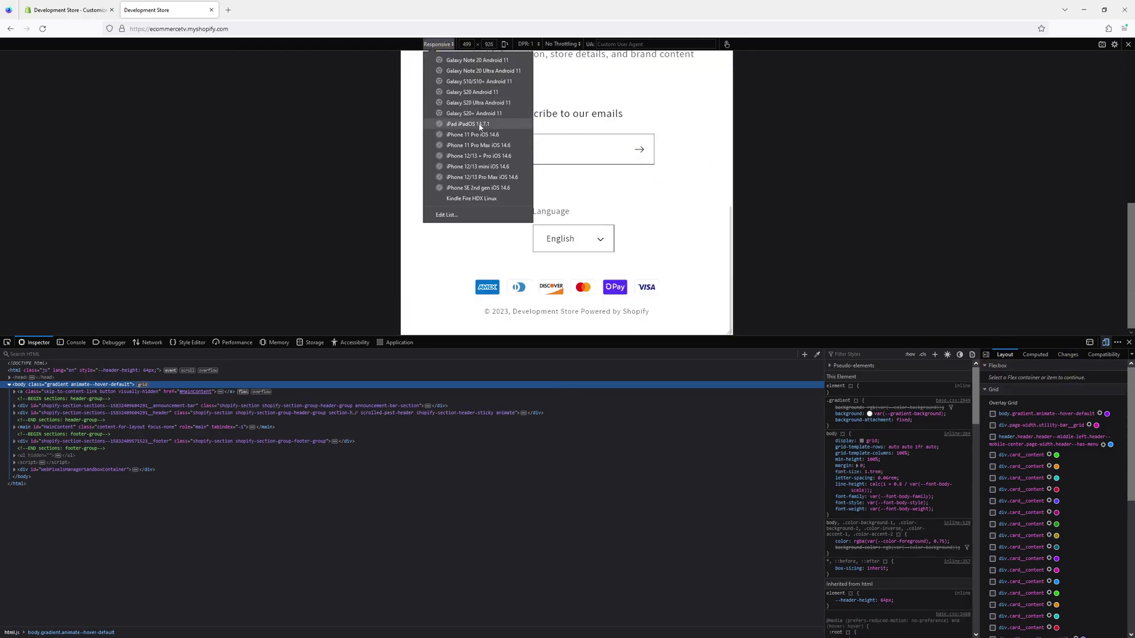
click(472, 135)
scroll(533, 168, down, 2)
scroll(576, 222, down, 1)
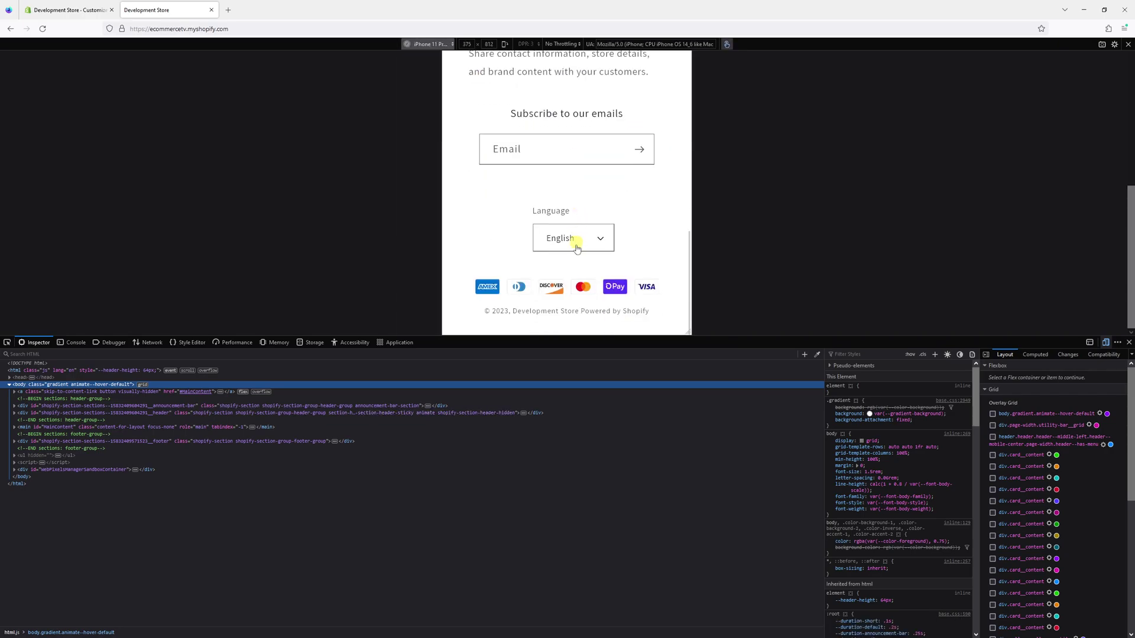
scroll(577, 244, up, 3)
scroll(579, 231, up, 3)
scroll(563, 204, up, 2)
scroll(548, 186, down, 2)
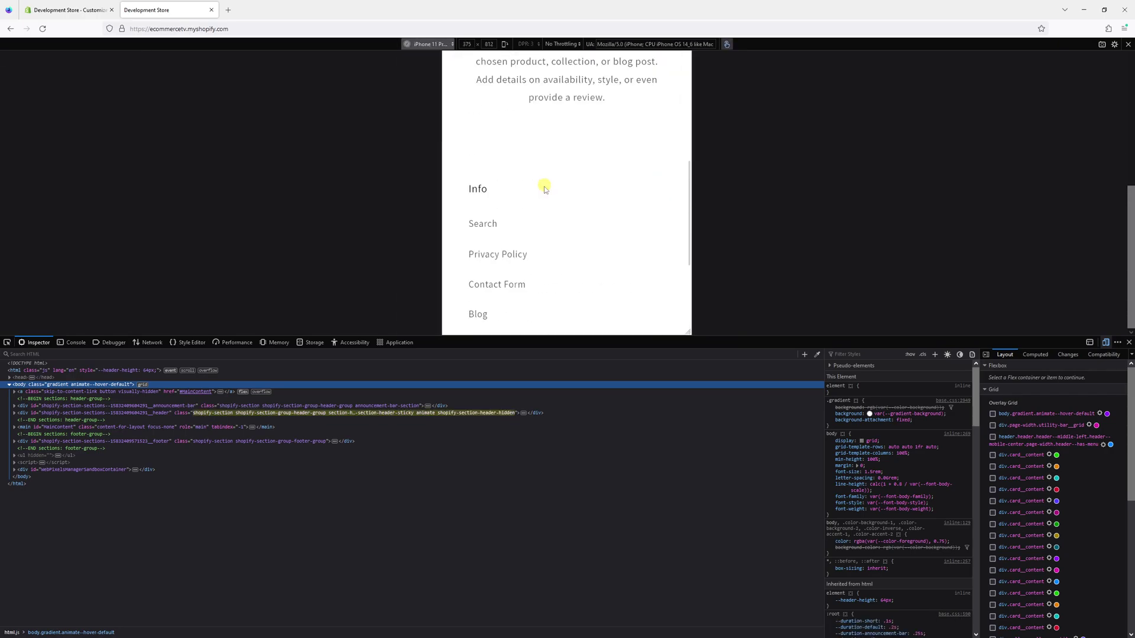